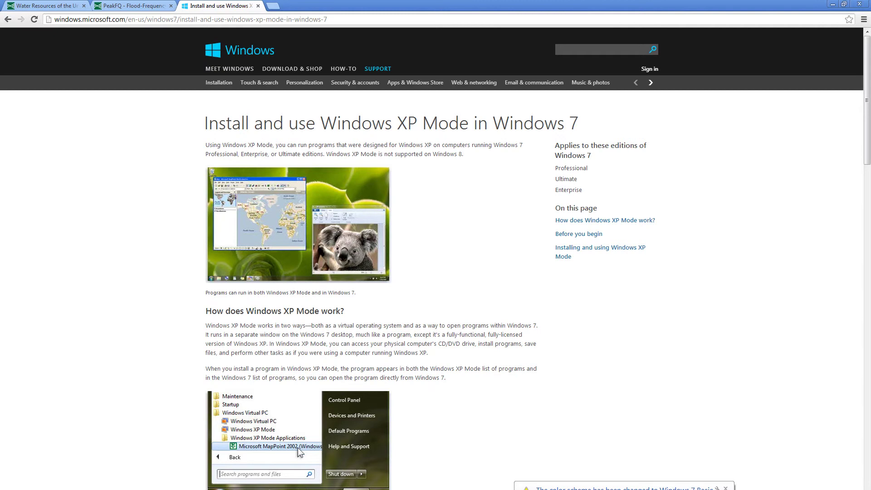
- Switch Chrome to the NWIS Mapper tab showing US water-monitoring sites
key("ctrl+Tab")
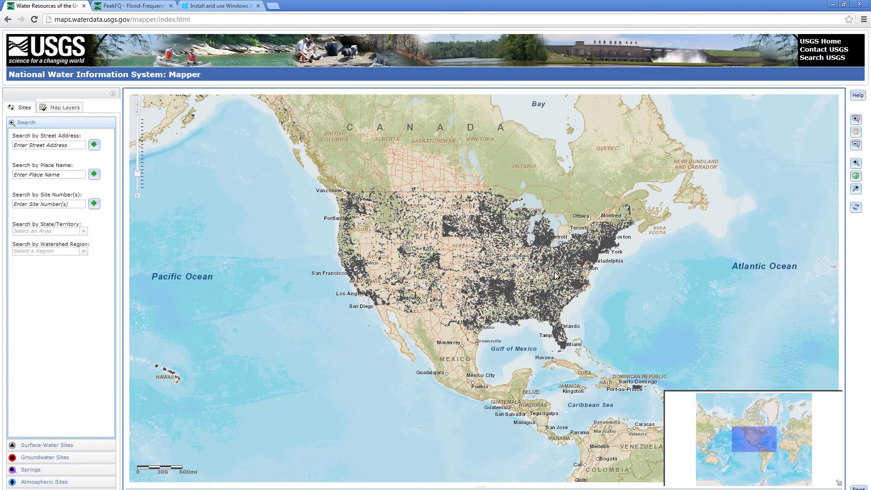
- Zoom the map to Charleston, WV and open the data page for COAL RIVER AT TORNADO (03200500)
scroll(557, 271, "up", 1)
scroll(564, 273, "up", 1)
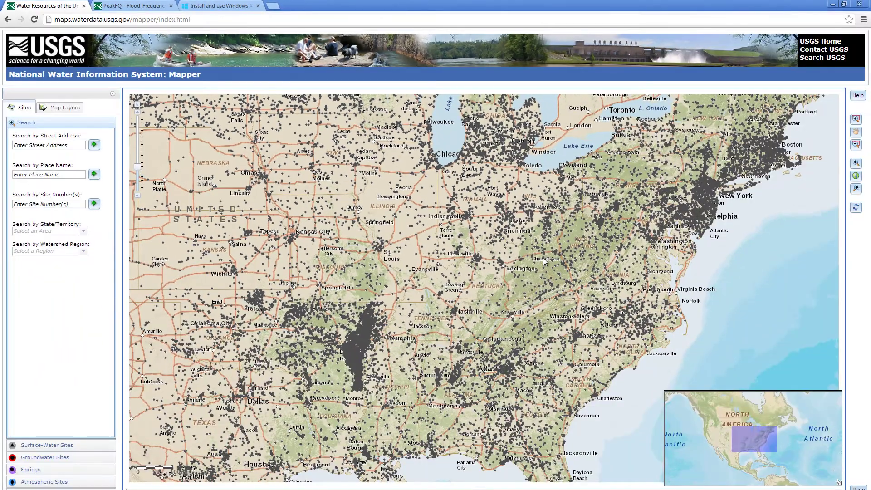
scroll(538, 257, "up", 3)
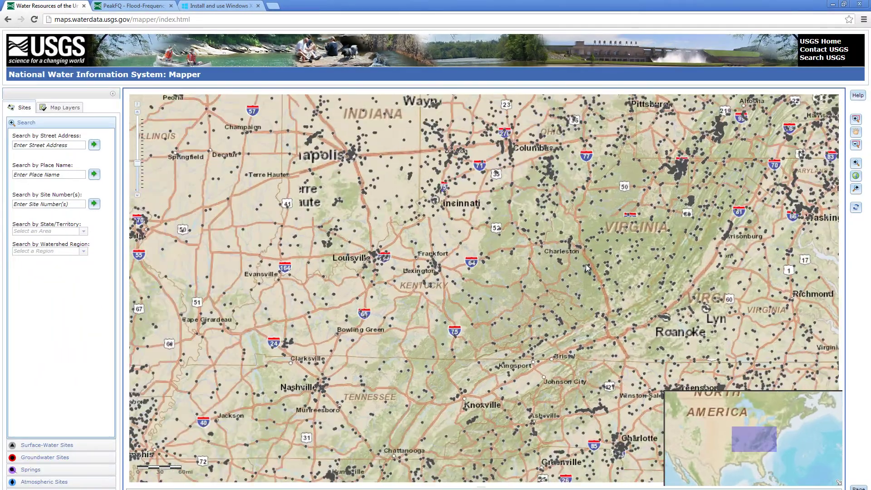
scroll(598, 261, "up", 1)
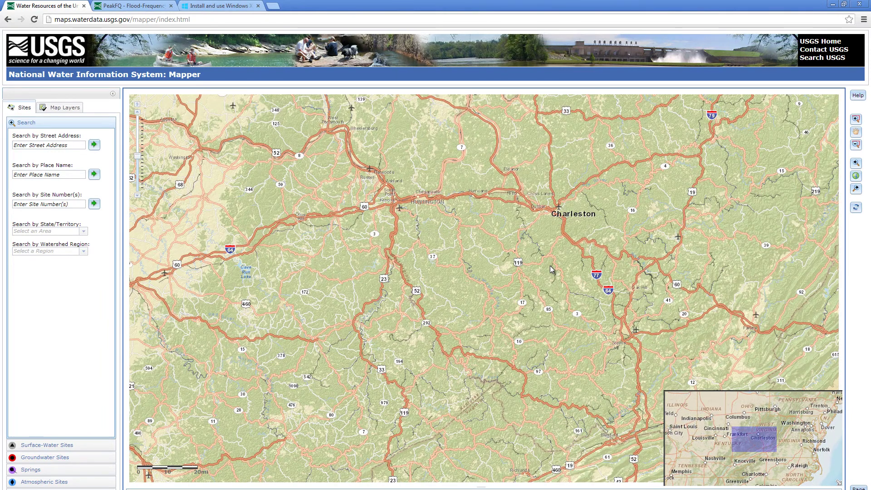
scroll(553, 269, "up", 1)
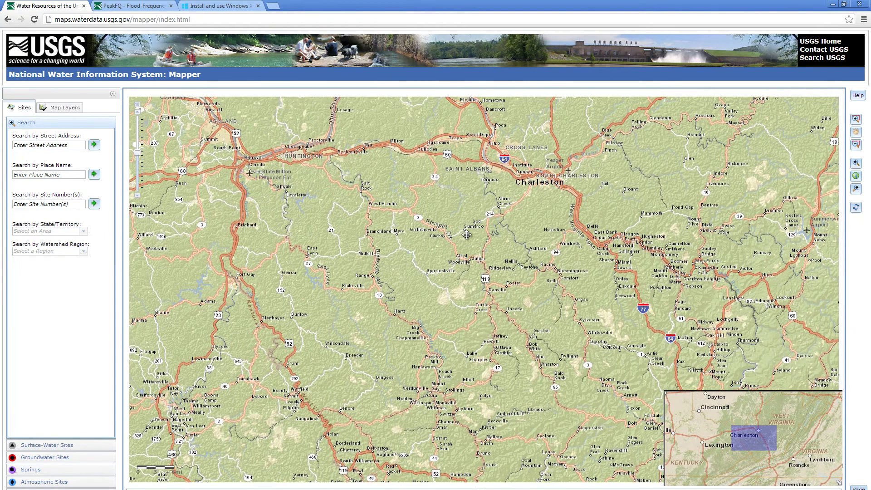
left_click_drag(482, 181, 485, 241)
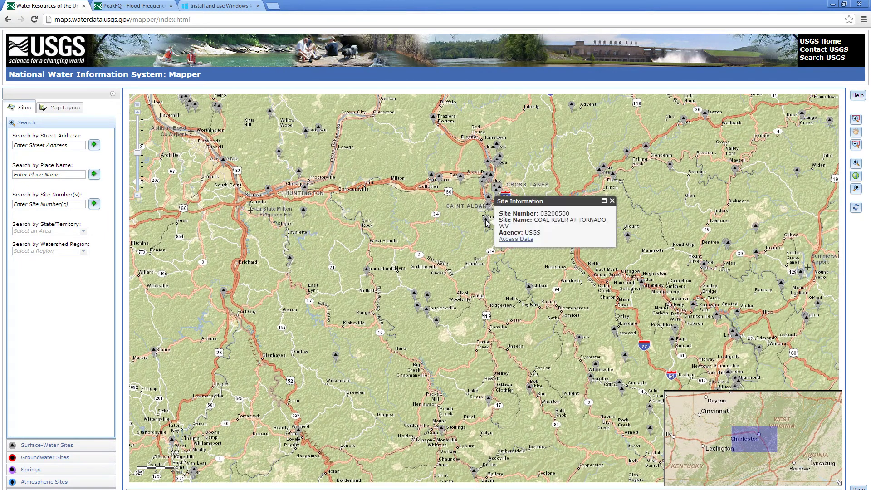
left_click(486, 221)
left_click(508, 240)
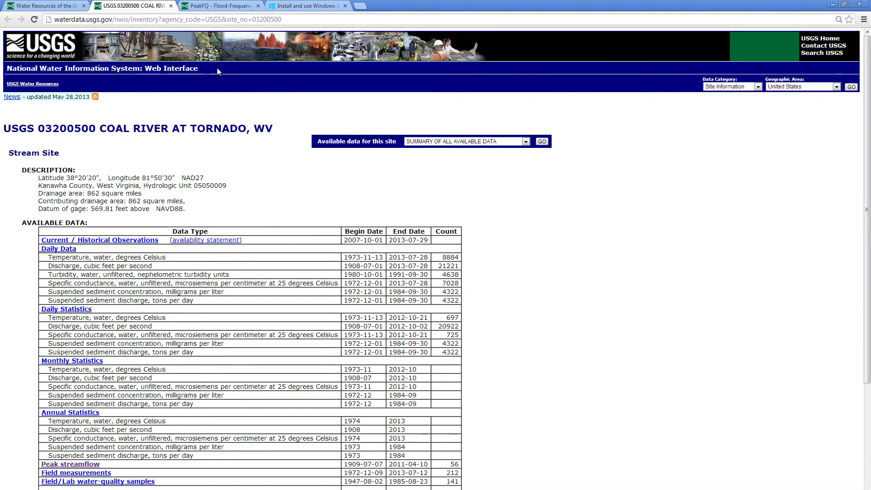
- Close the Coal River tab and search the map for site number 01613900 (Hogue Creek near Hayfield)
left_click(172, 6)
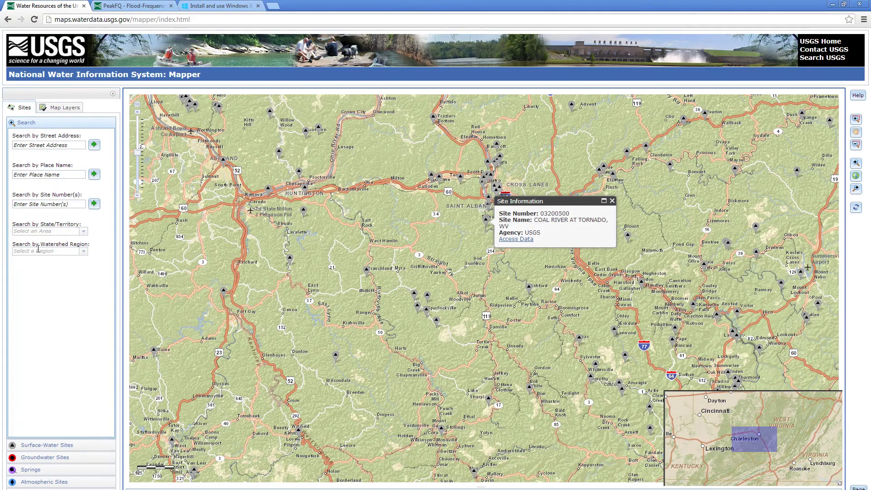
left_click(45, 205)
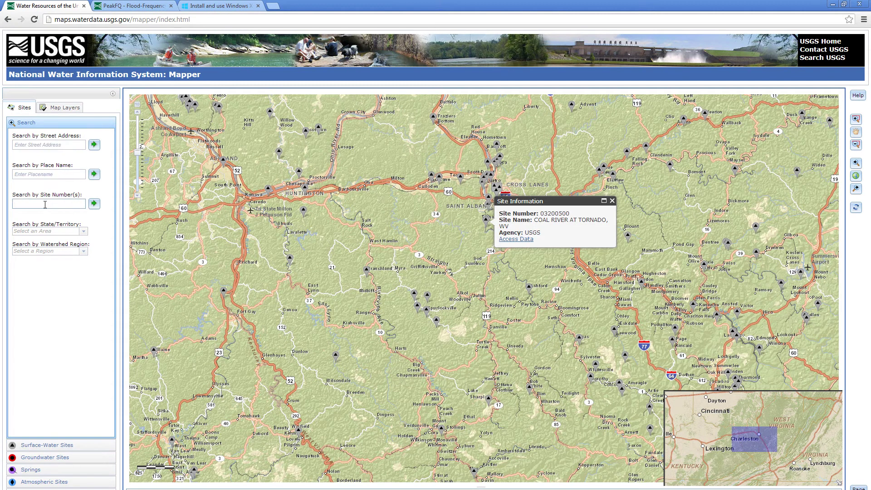
type("01613900")
key("Return")
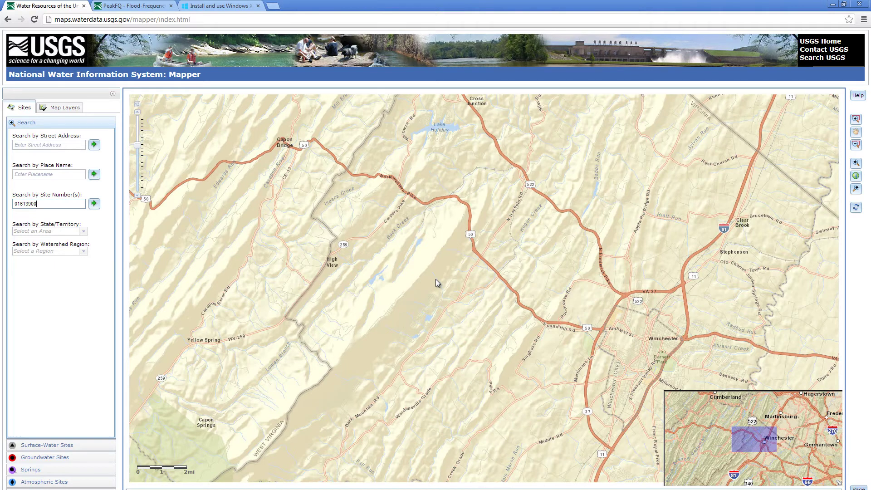
left_click(94, 204)
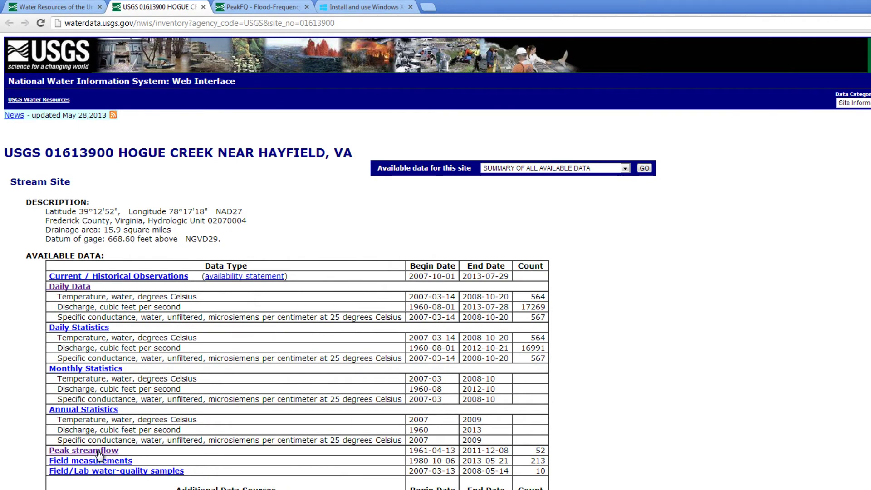
- Save the Hogue Creek peak streamflow text as Hogue Creek-peak.txt in Stream Gage Data, replacing the old copy
left_click(100, 452)
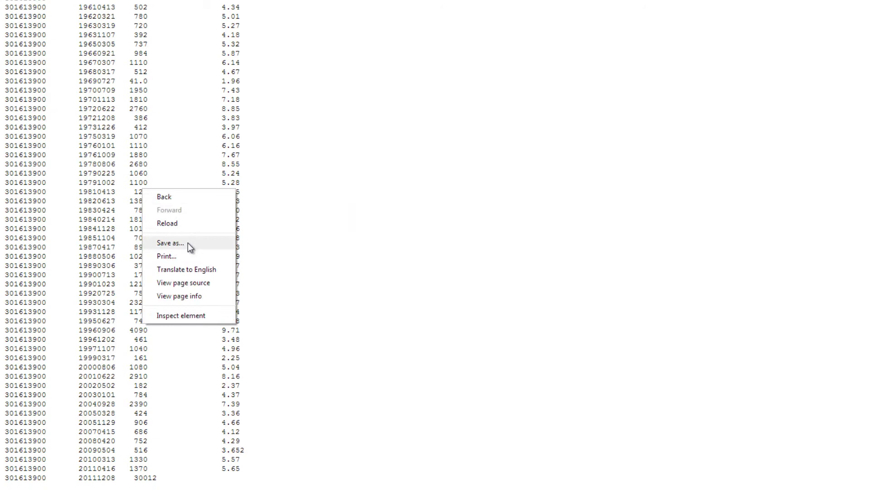
left_click(188, 243)
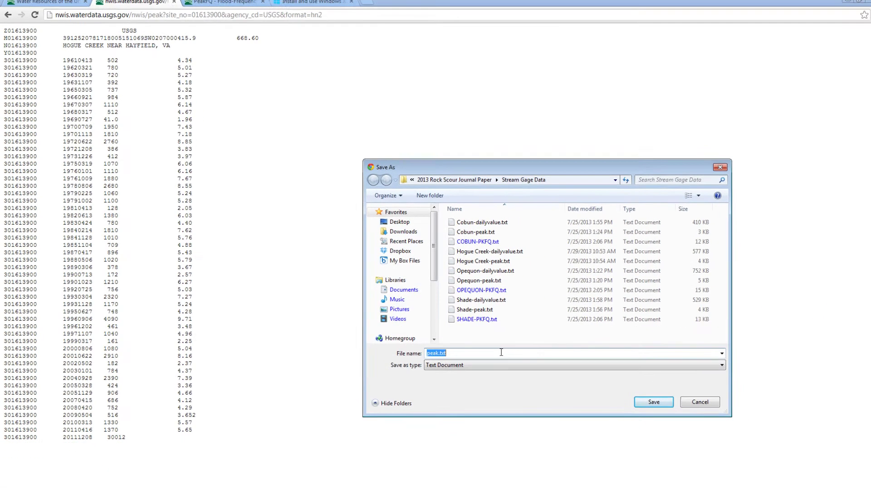
left_click(487, 262)
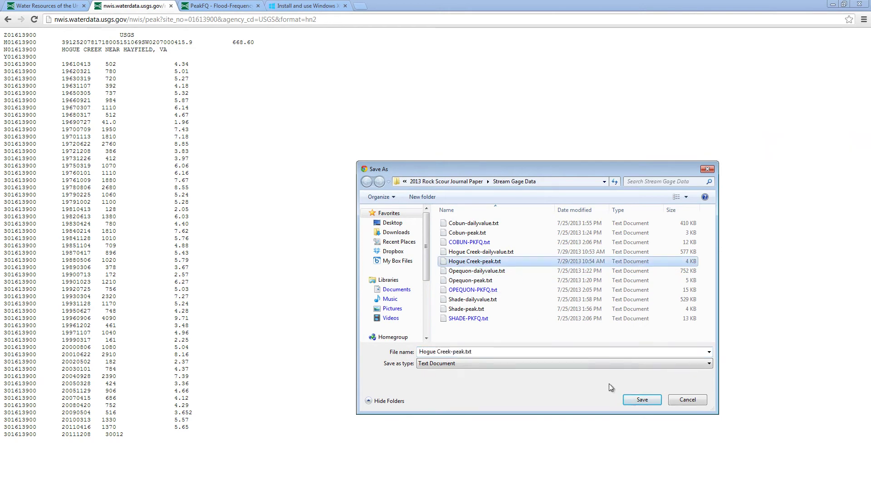
left_click(636, 399)
left_click(458, 272)
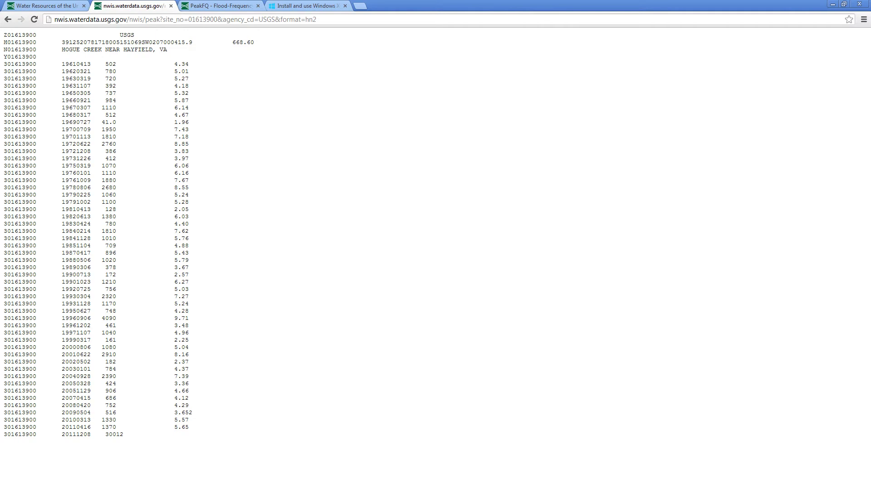
- Launch Windows Virtual PC and start the Windows XP Mode virtual machine
key("super")
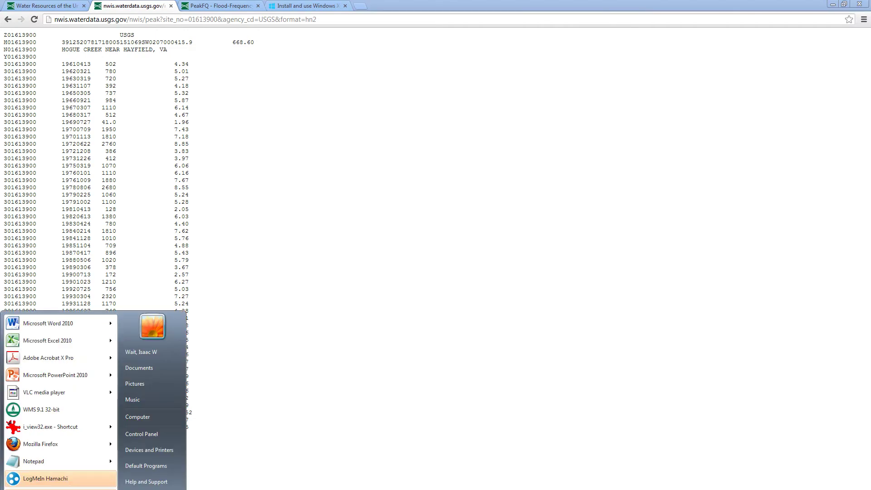
type("peakfq")
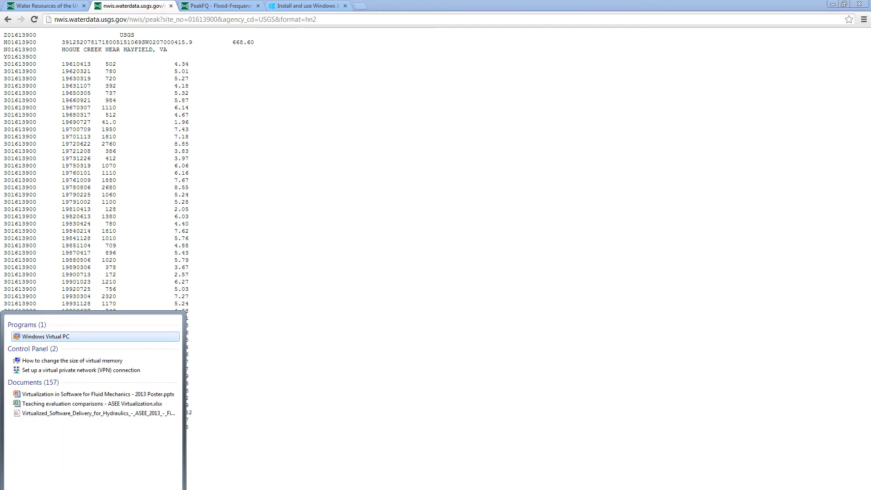
left_click(48, 338)
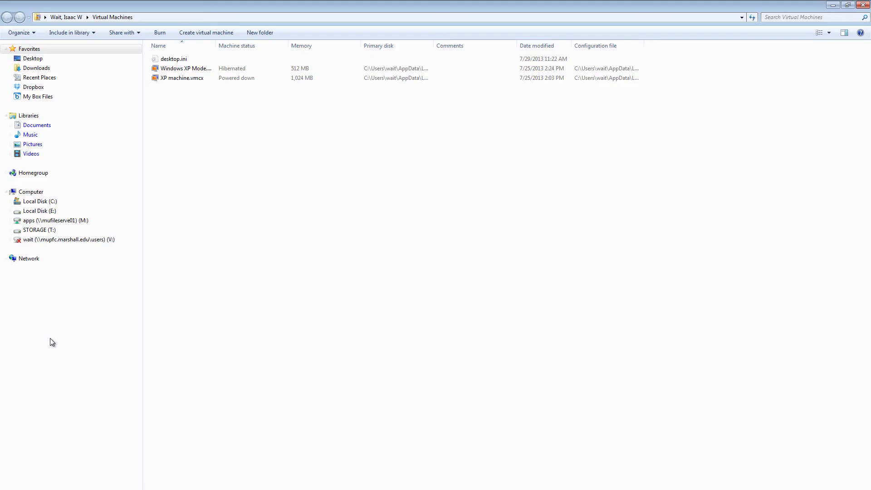
double_click(190, 72)
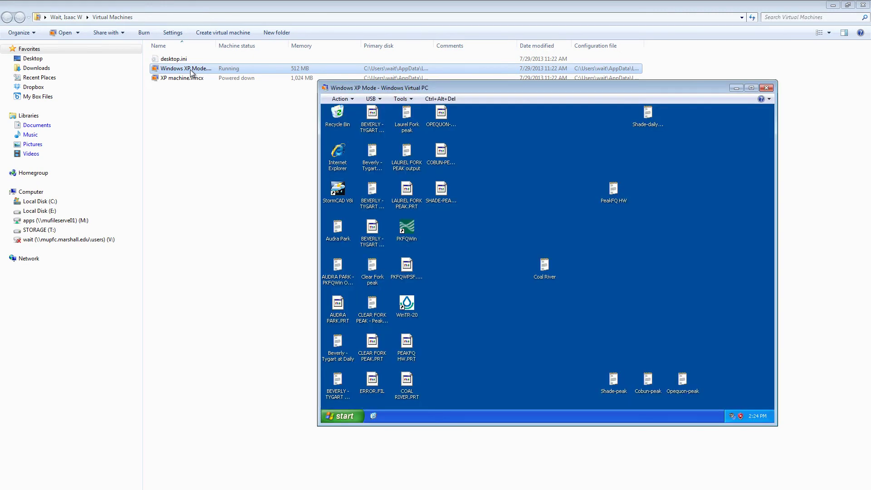
- Reposition the XP Mode window and show Recent Places in Explorer
left_click_drag(449, 89, 266, 71)
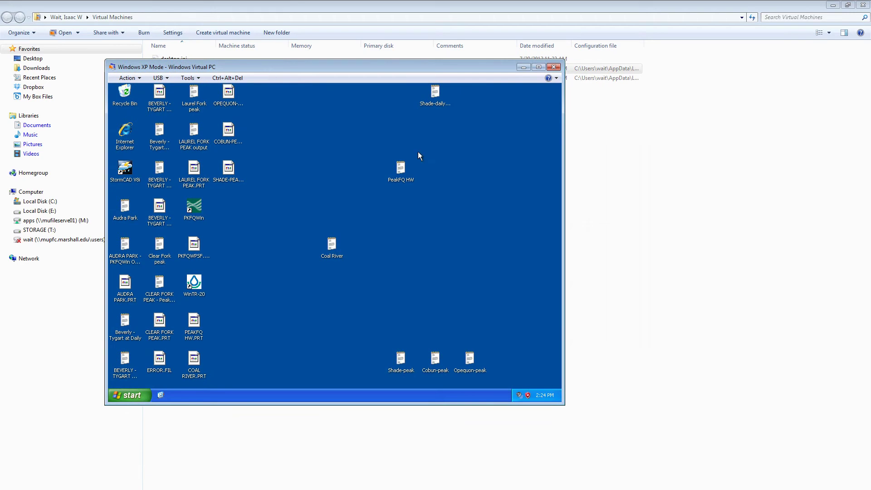
left_click_drag(379, 67, 580, 103)
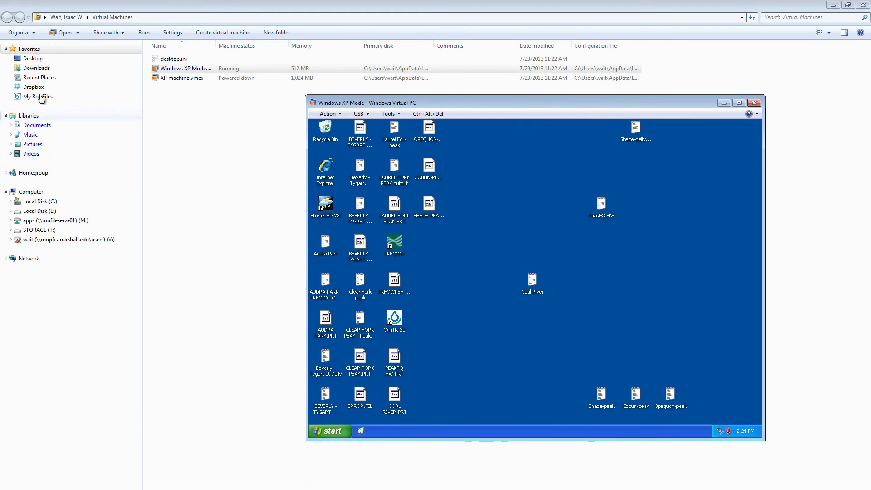
left_click(47, 77)
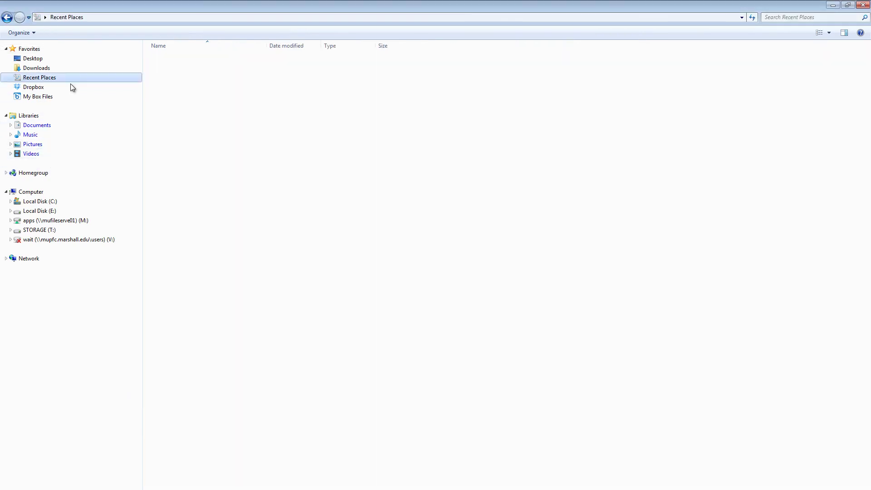
- Open the Stream Gage Data folder sorted by date modified, resizing Explorer to reveal the XP desktop
left_click(301, 47)
double_click(198, 68)
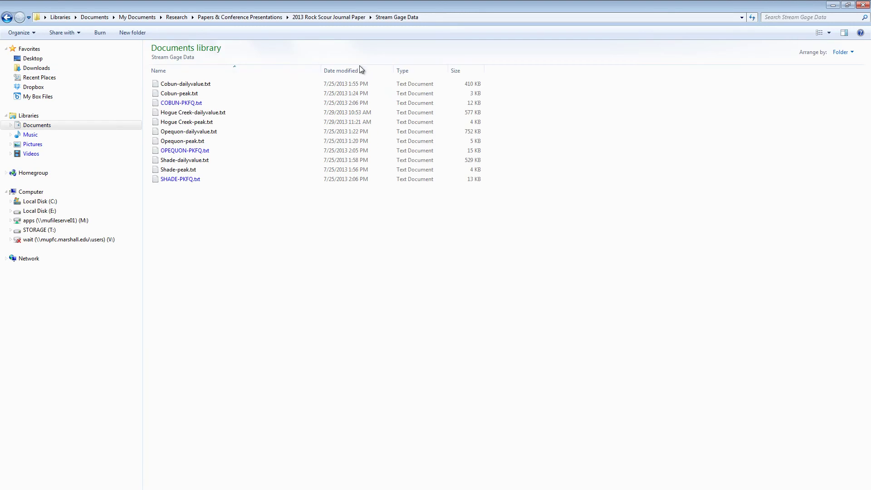
left_click(347, 73)
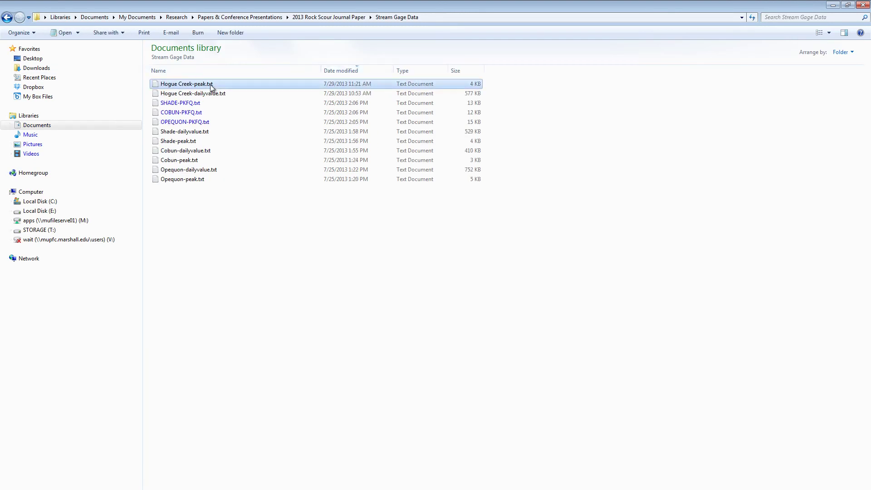
double_click(540, 7)
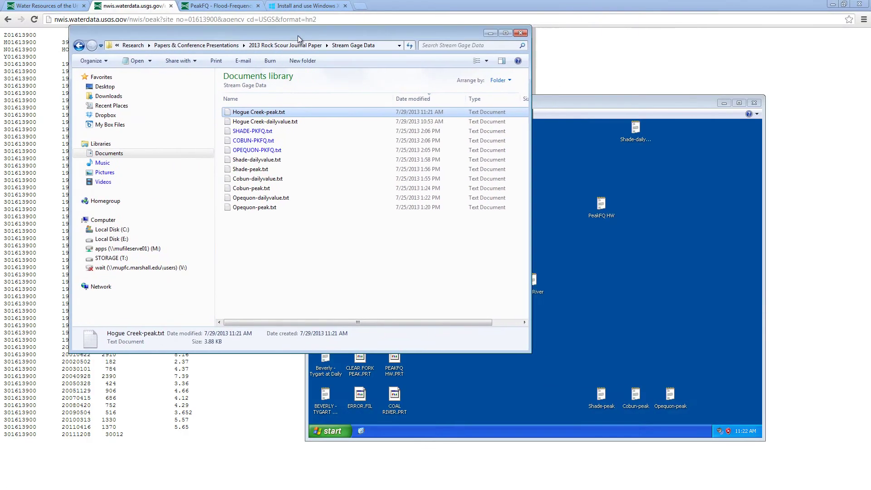
left_click_drag(279, 114, 654, 294)
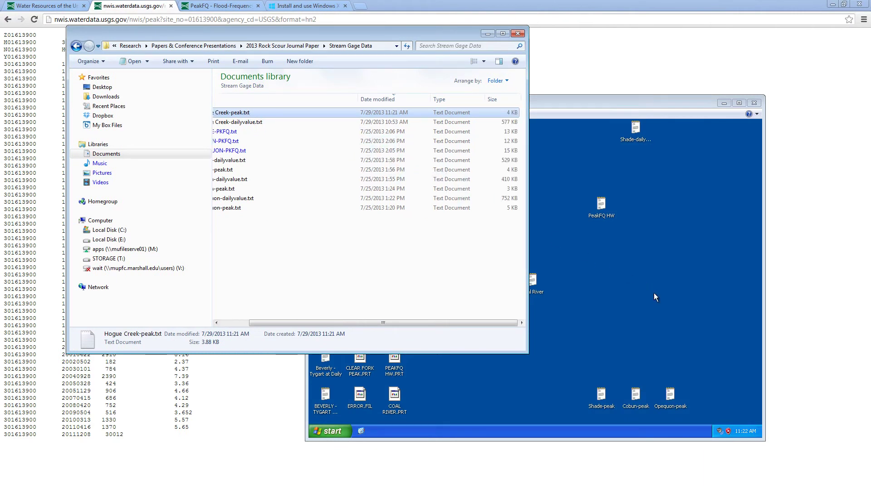
- Copy Hogue Creek-peak.txt and paste it onto the Windows XP Mode desktop
right_click(236, 113)
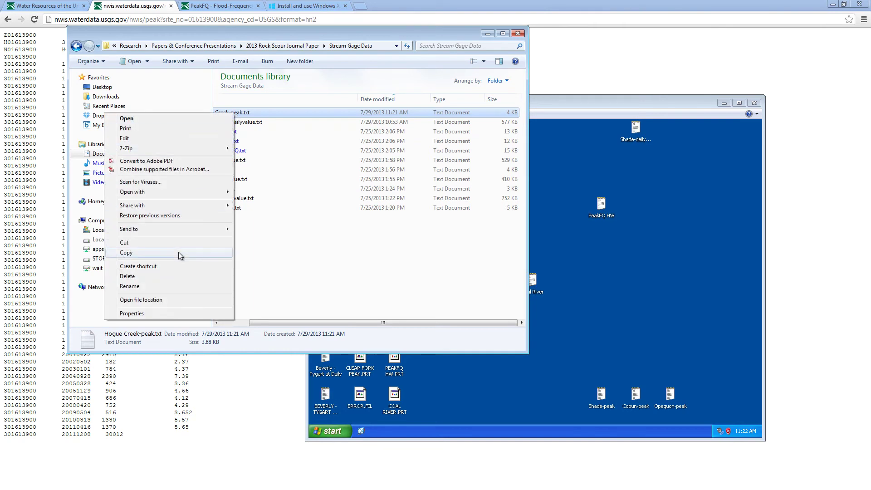
left_click(178, 252)
left_click(671, 262)
right_click(670, 260)
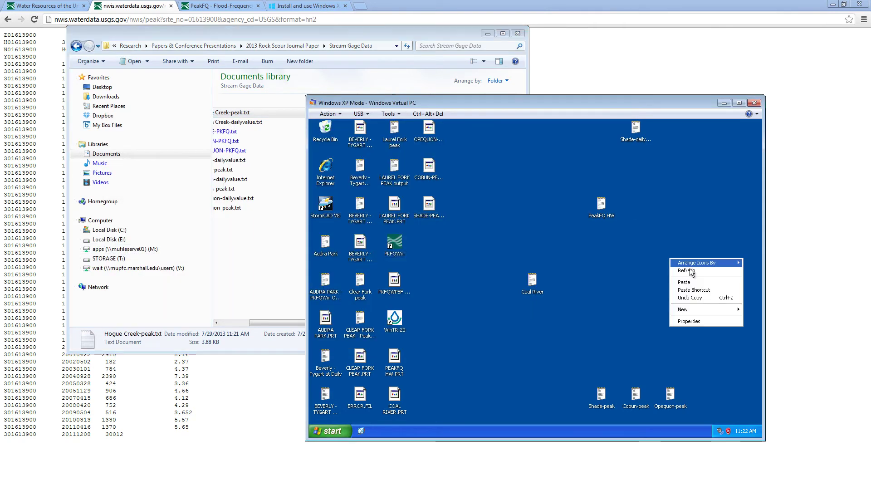
left_click(692, 280)
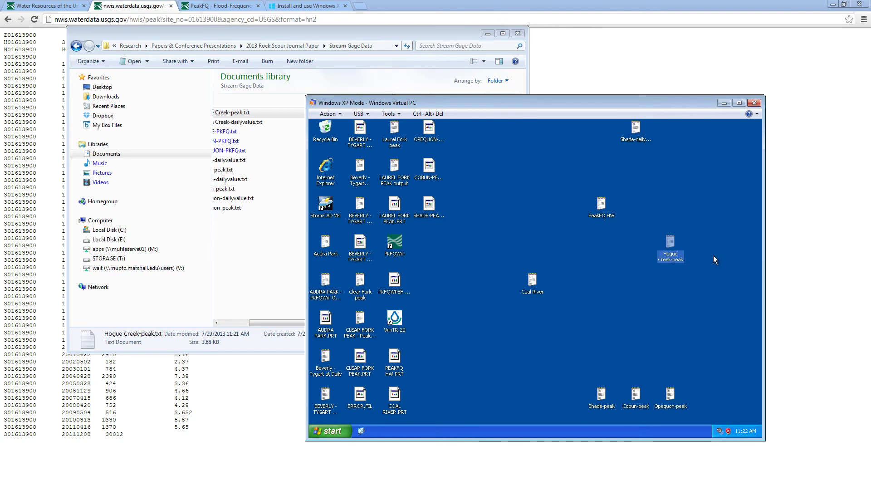
- Launch PKFQWin from the XP desktop and reposition its window and the virtual machine window
left_click(387, 241)
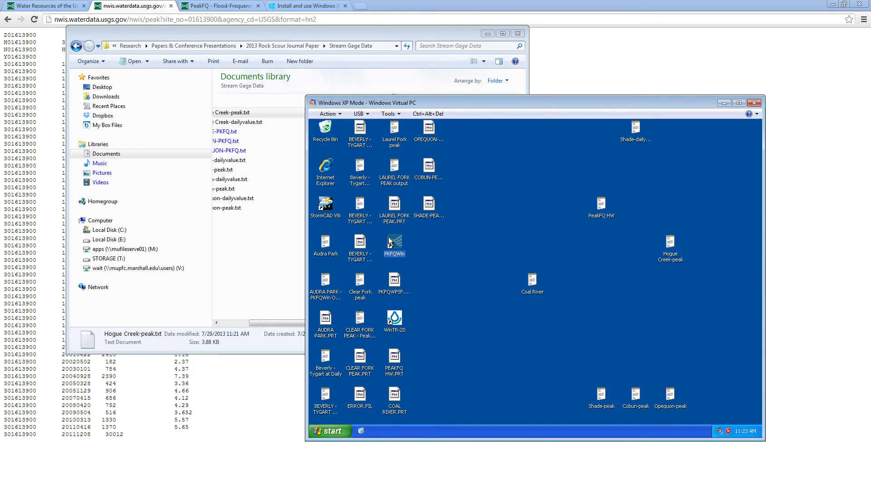
double_click(395, 244)
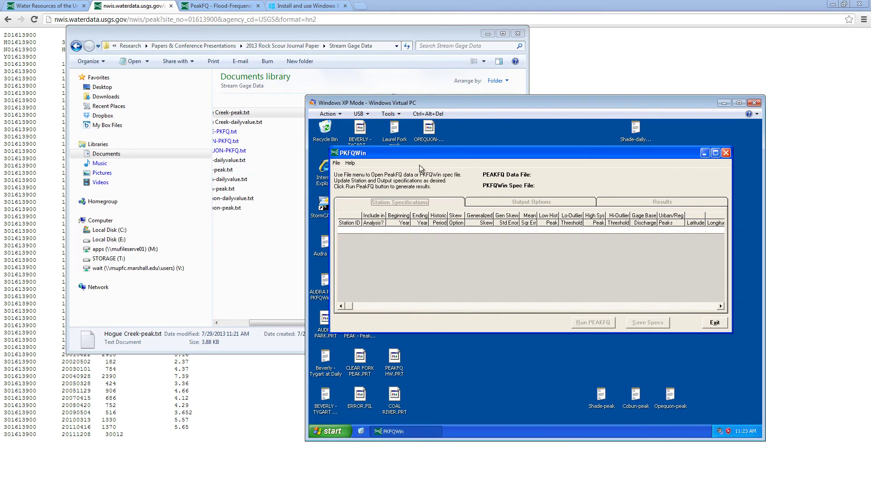
left_click_drag(428, 152, 414, 219)
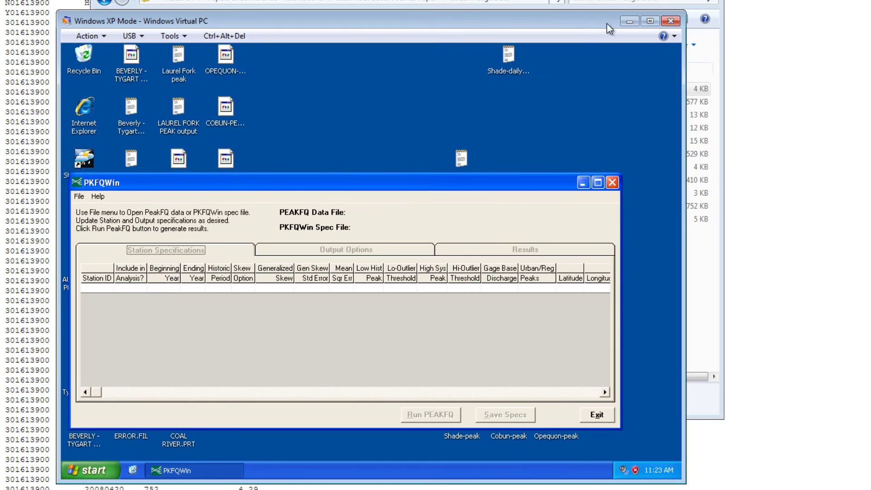
left_click_drag(606, 23, 718, 37)
- Load the Hogue Creek-peak data file into PKFQWin, filling the station 01613900 row for 1961–2012
left_click(191, 211)
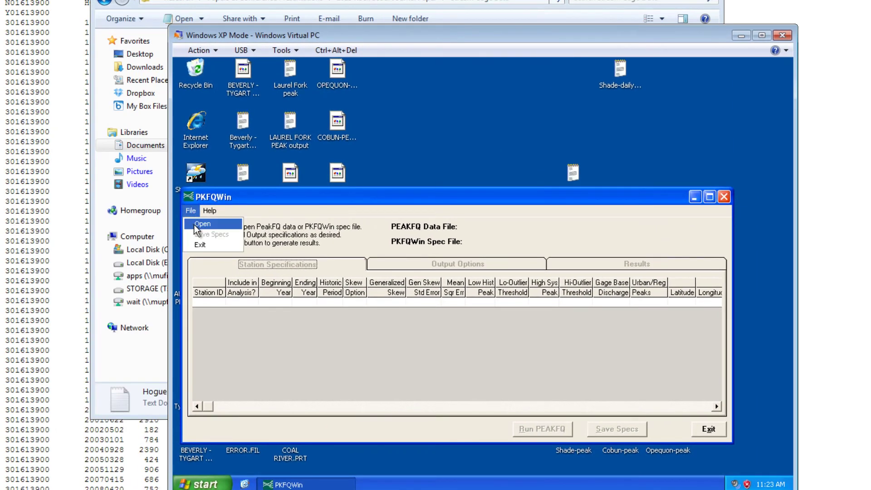
left_click(194, 224)
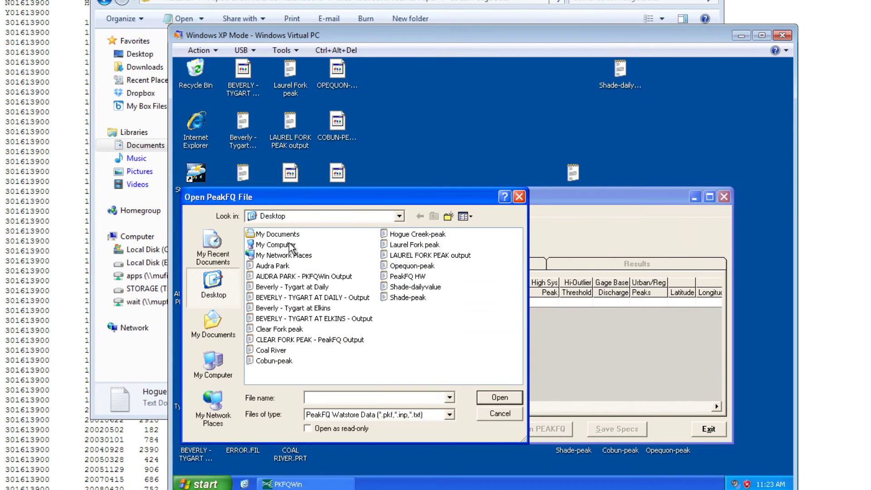
left_click(471, 216)
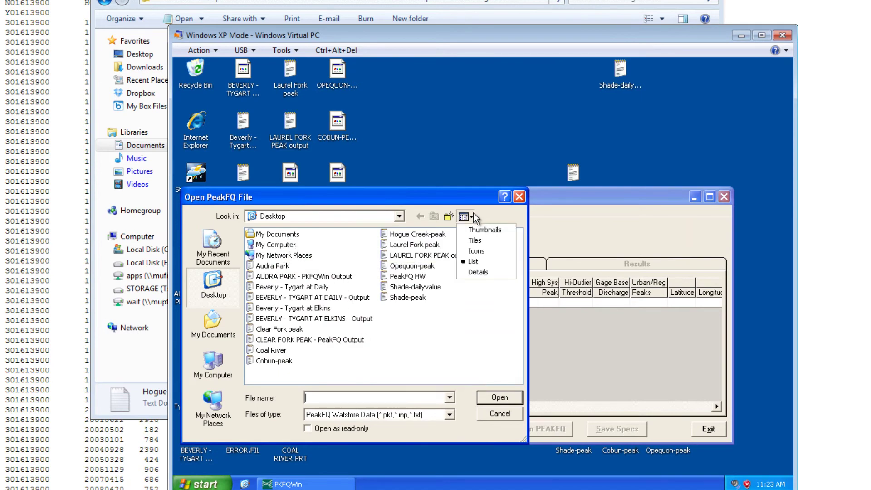
left_click(482, 272)
left_click(457, 230)
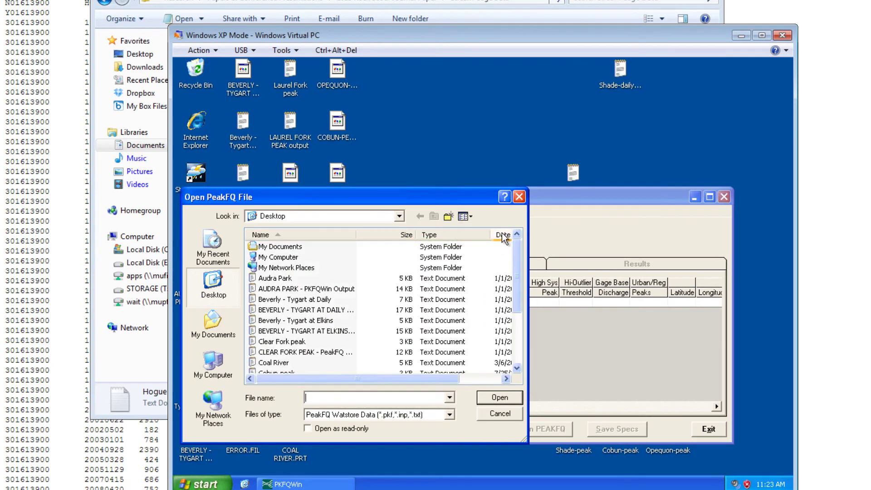
left_click_drag(518, 258, 518, 310)
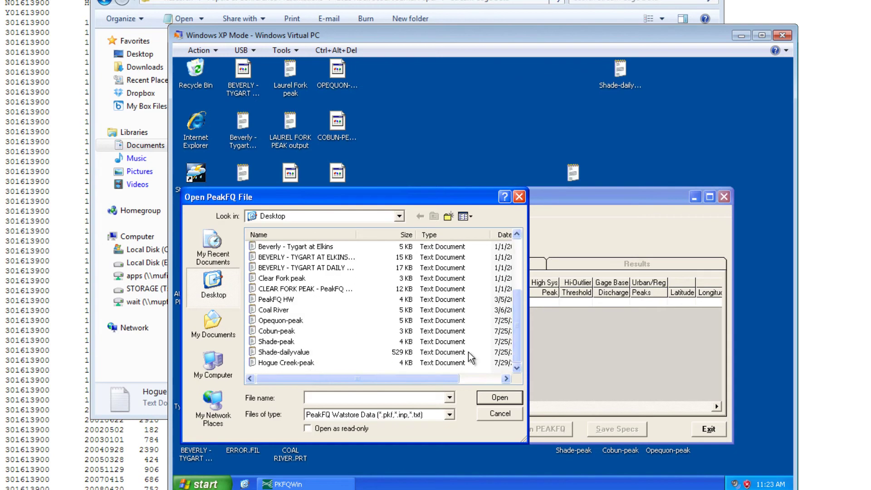
left_click(286, 363)
left_click(497, 398)
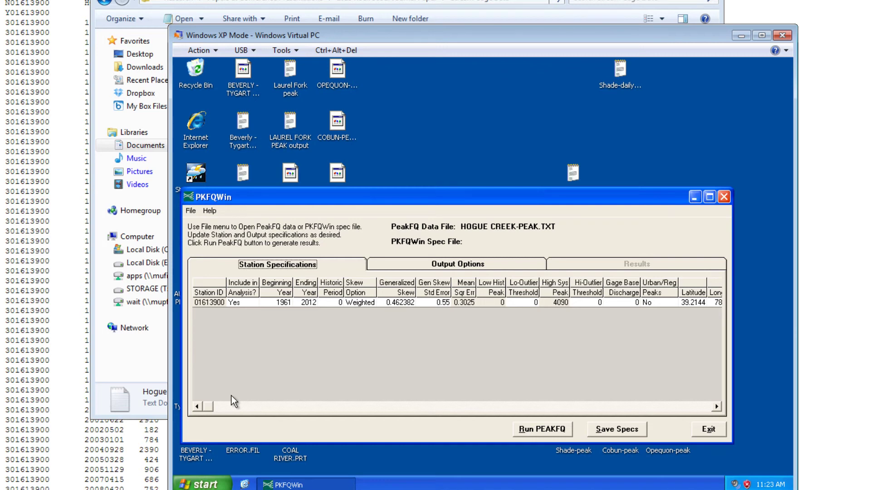
- Run the PeakFQ analysis and save the report in Notepad as HOGUE CREEK-PEAK-Output
left_click(556, 429)
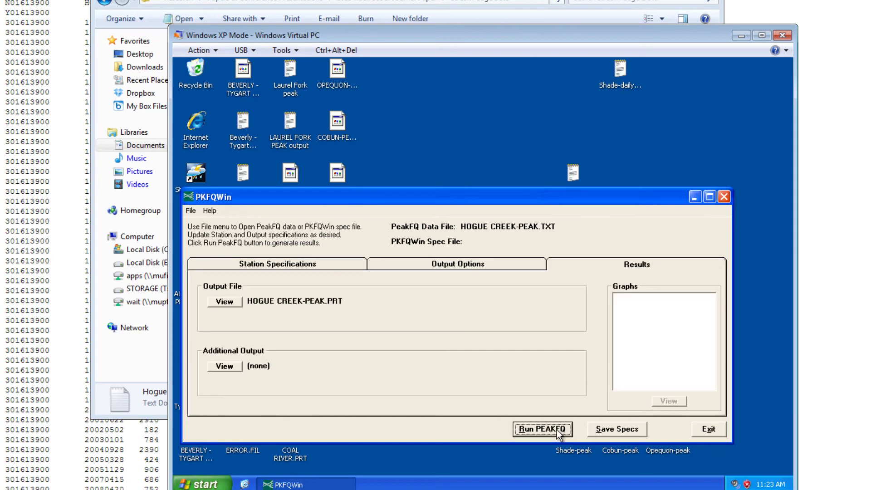
left_click(218, 300)
left_click(341, 171)
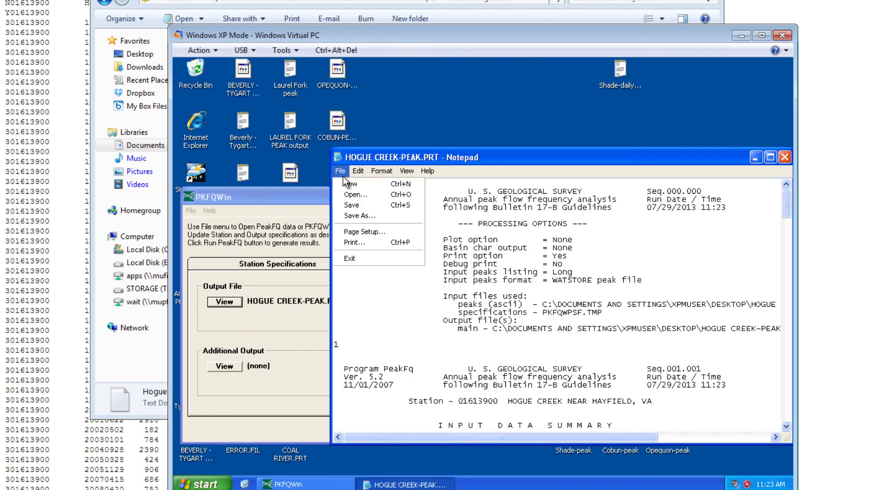
left_click(358, 215)
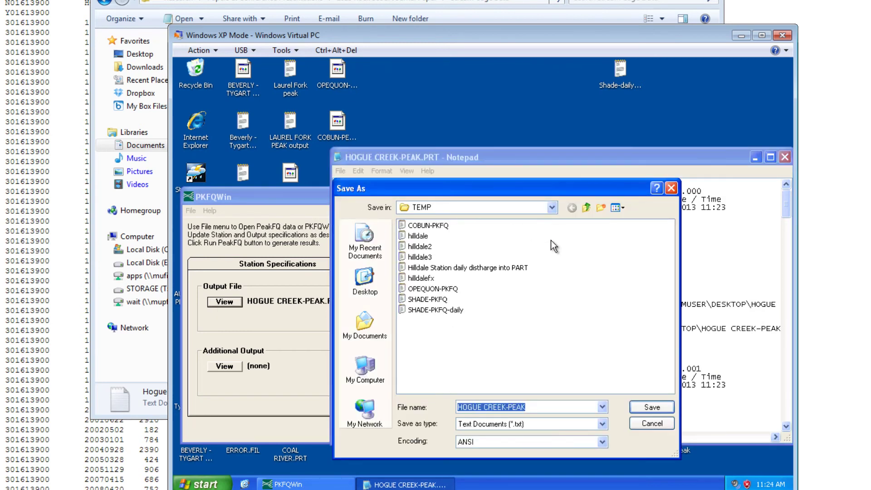
left_click(553, 406)
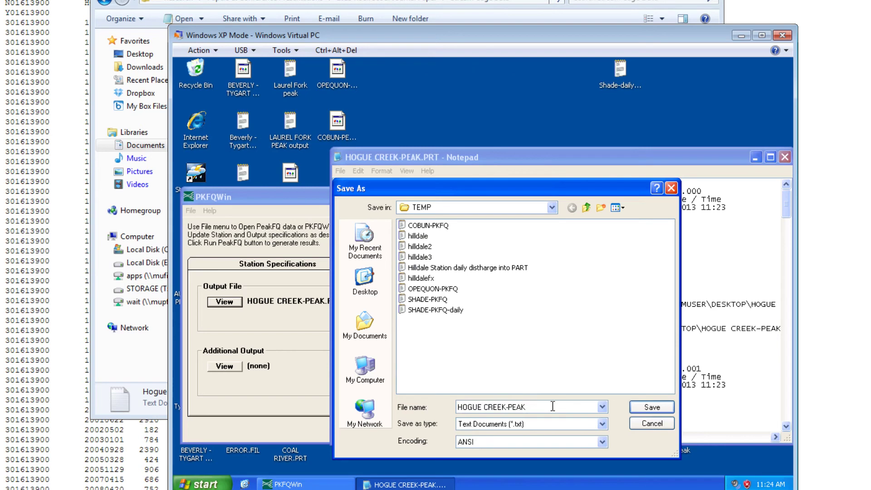
type("-Output")
key("Return")
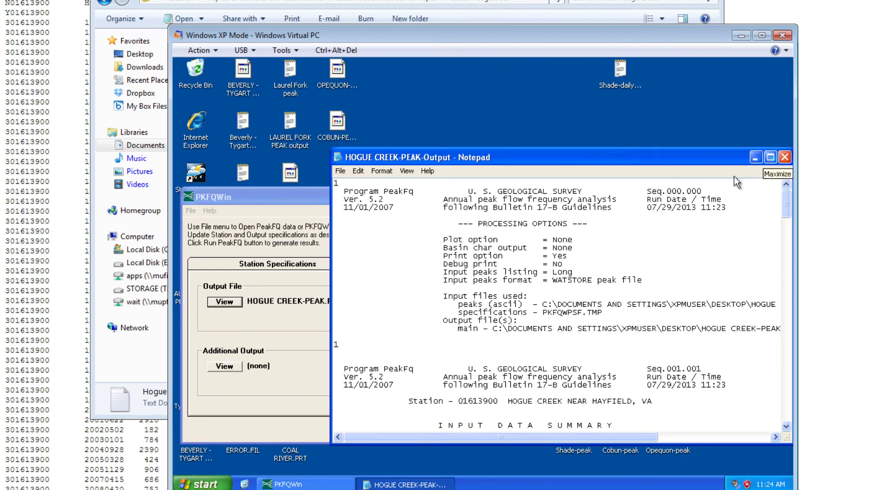
- Check the report's TEMP save location in Save As, cancel, and open the XP Start menu
left_click(343, 172)
left_click(355, 217)
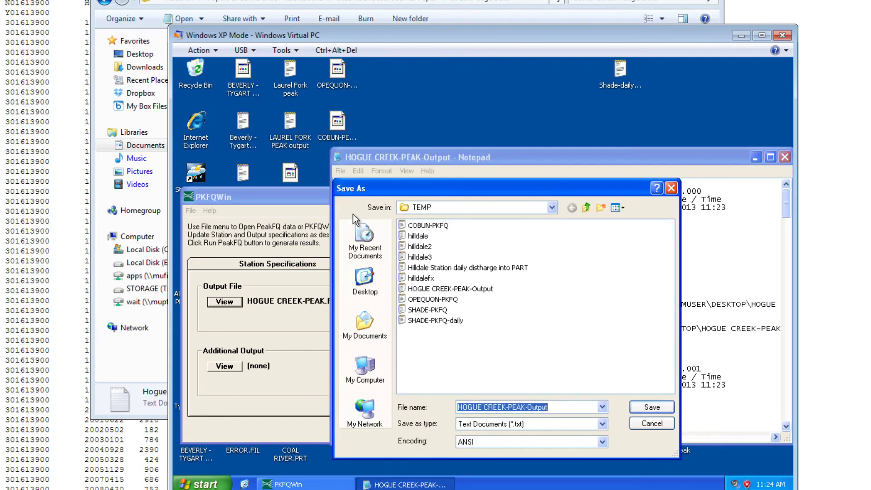
left_click(551, 208)
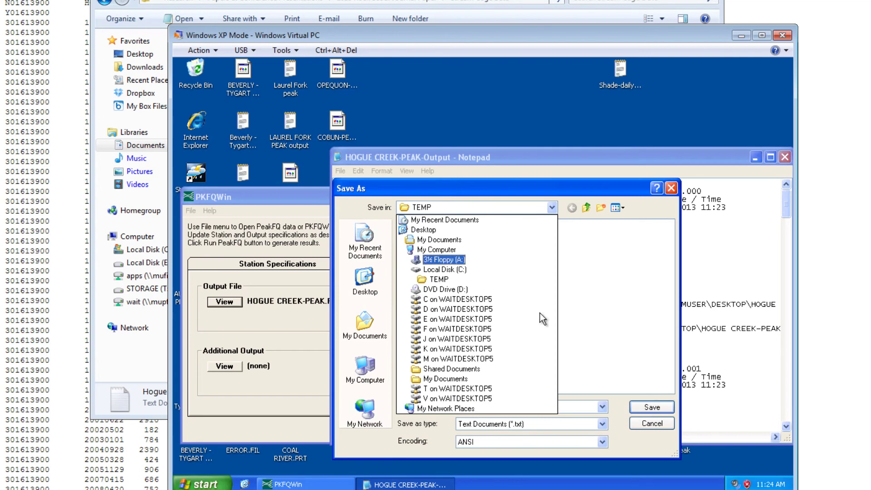
left_click(648, 423)
left_click(647, 424)
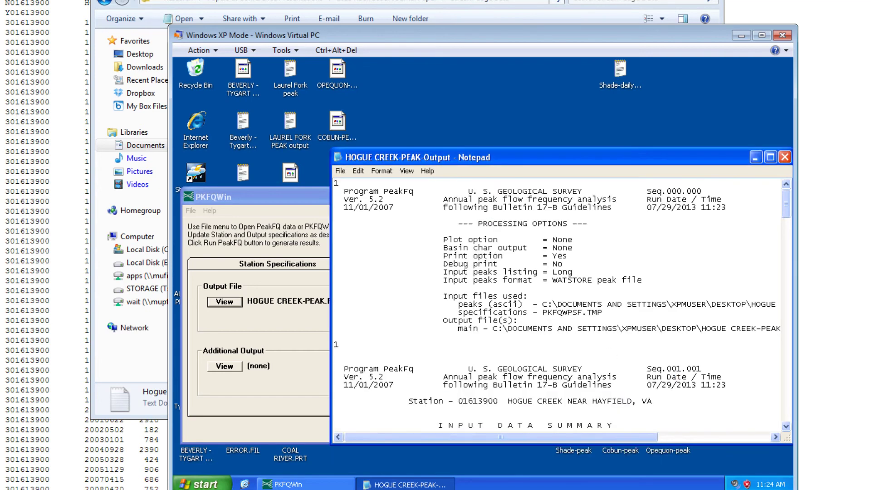
key("super")
- Copy HOGUE CREEK-PEAK-Output from the virtual machine's C:\TEMP folder
left_click(348, 274)
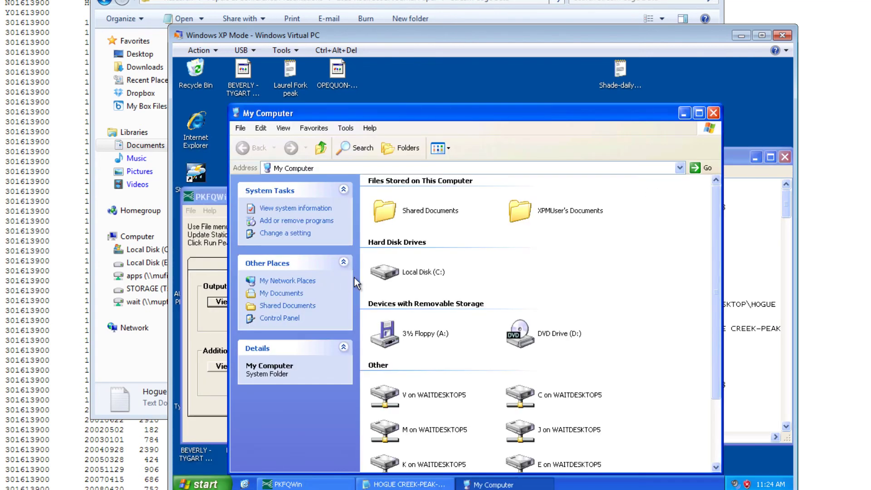
double_click(402, 273)
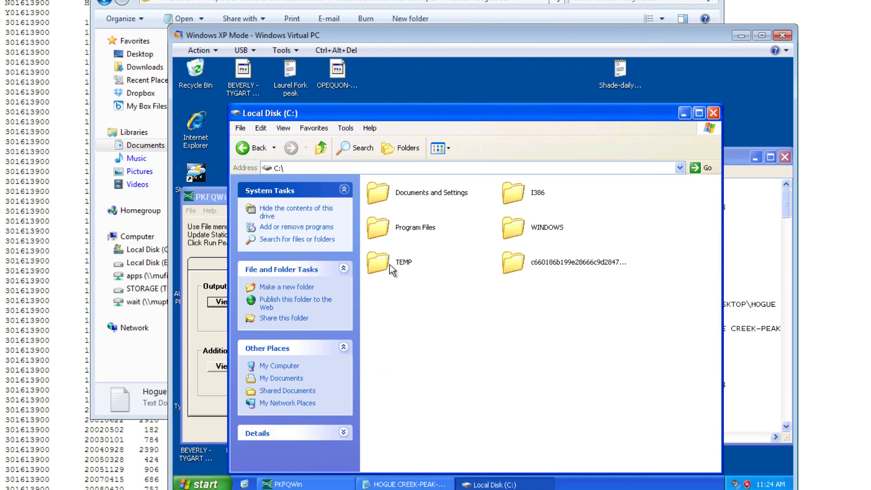
double_click(391, 266)
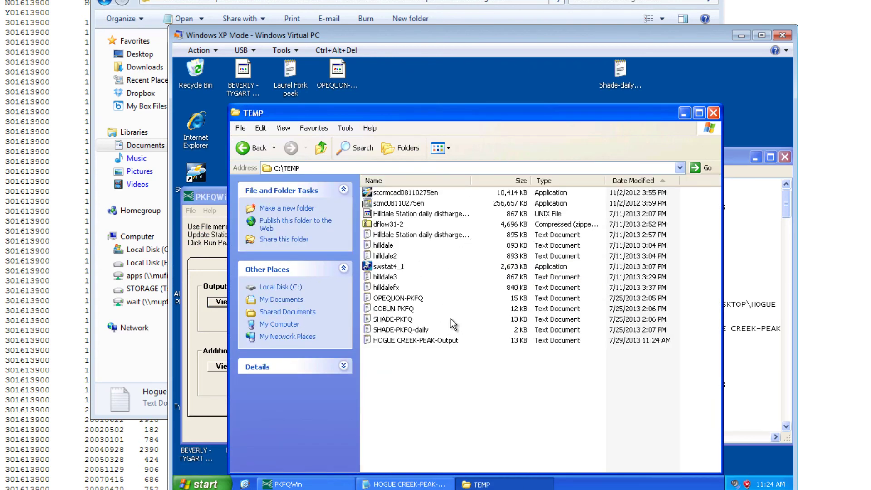
left_click(399, 339)
right_click(399, 339)
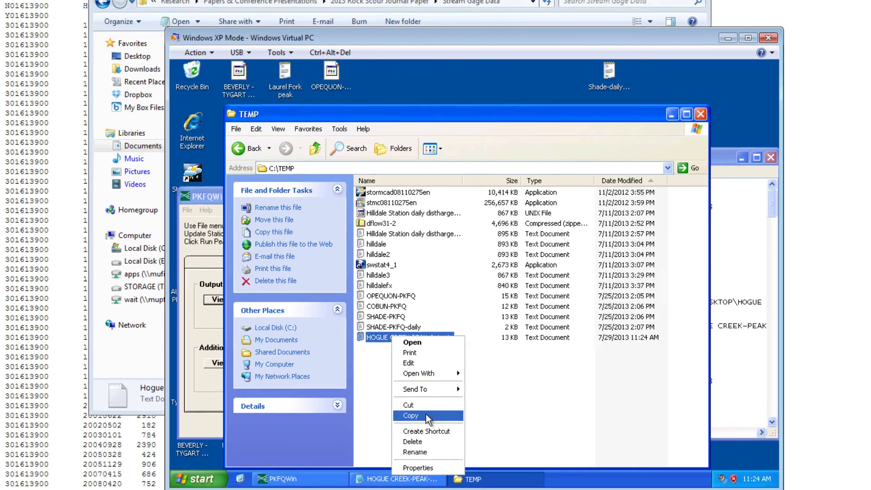
left_click(421, 419)
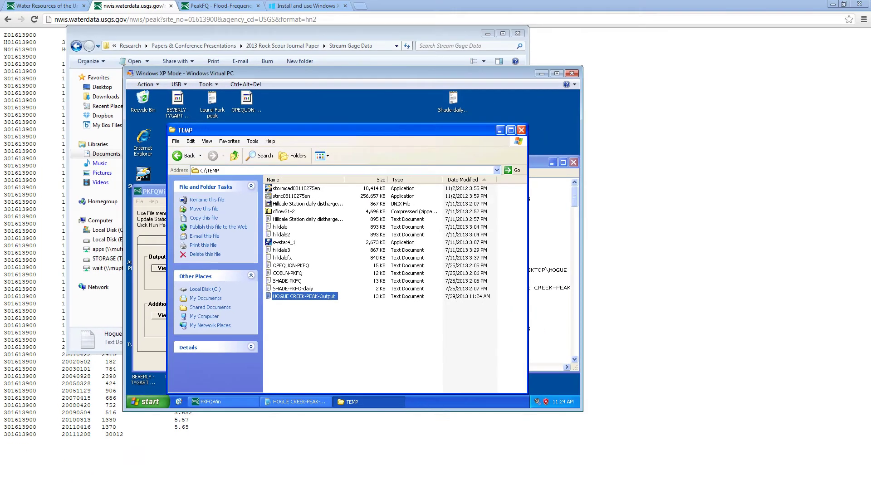
- Paste the output file on the Windows 7 desktop and open it maximized in Notepad
key("super+d")
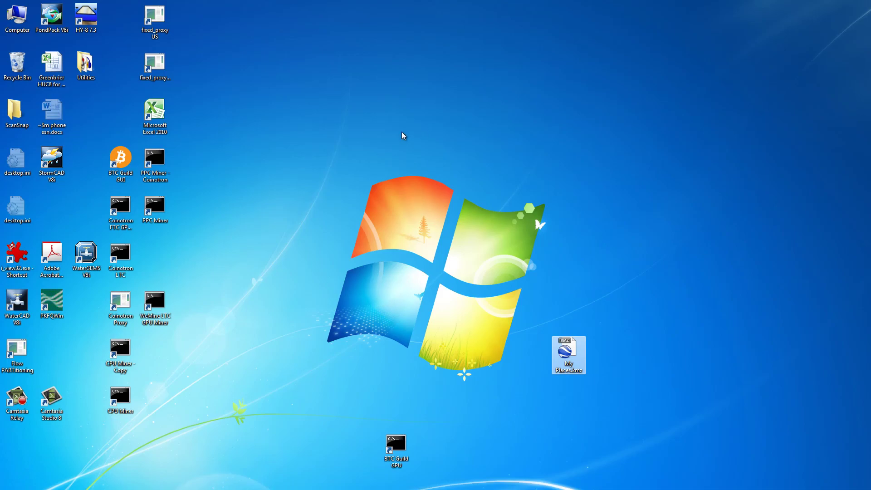
right_click(401, 136)
left_click(353, 184)
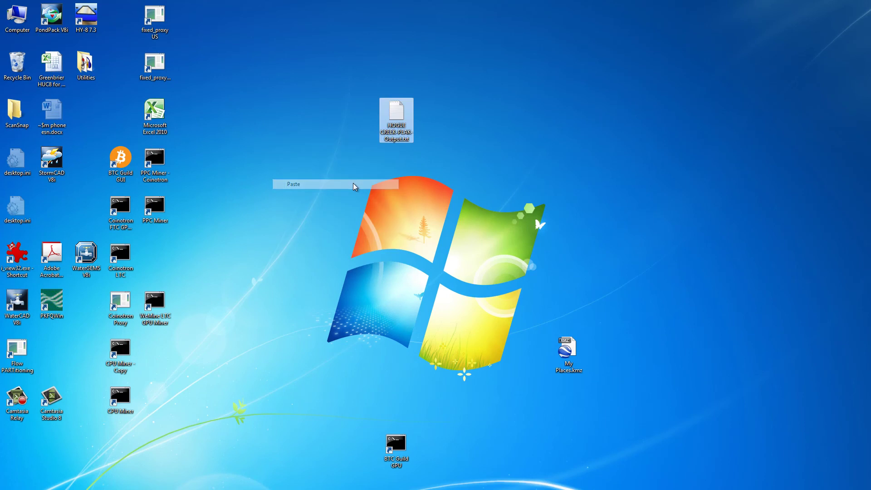
double_click(396, 111)
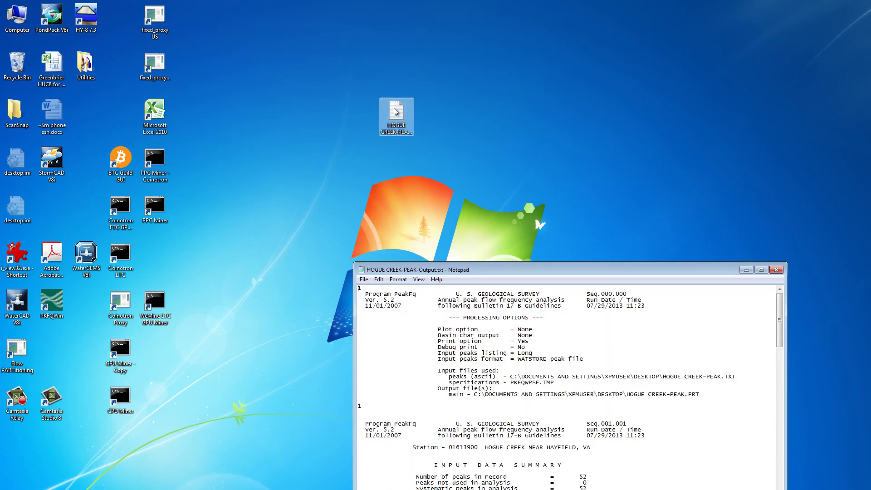
left_click(761, 269)
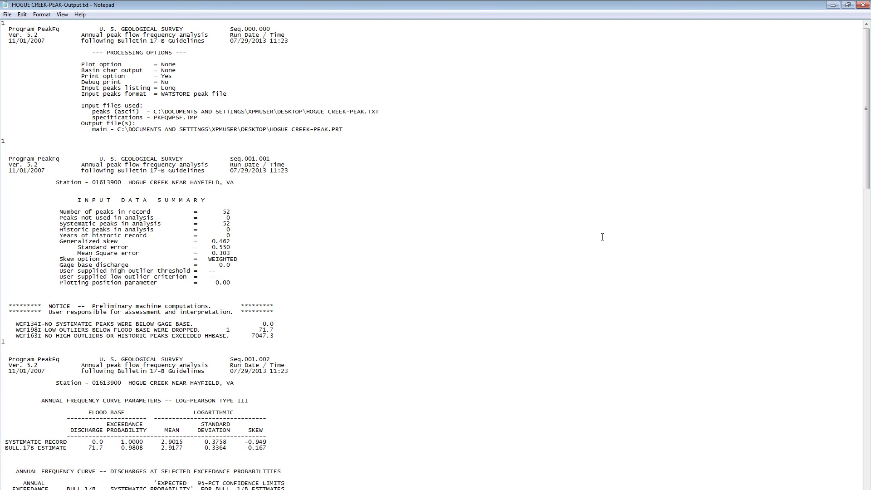
- Highlight the 0.1000 exceedance row (2200.0, limits 1773.0–2880.0) in the annual frequency curve table
scroll(603, 237, "down", 20)
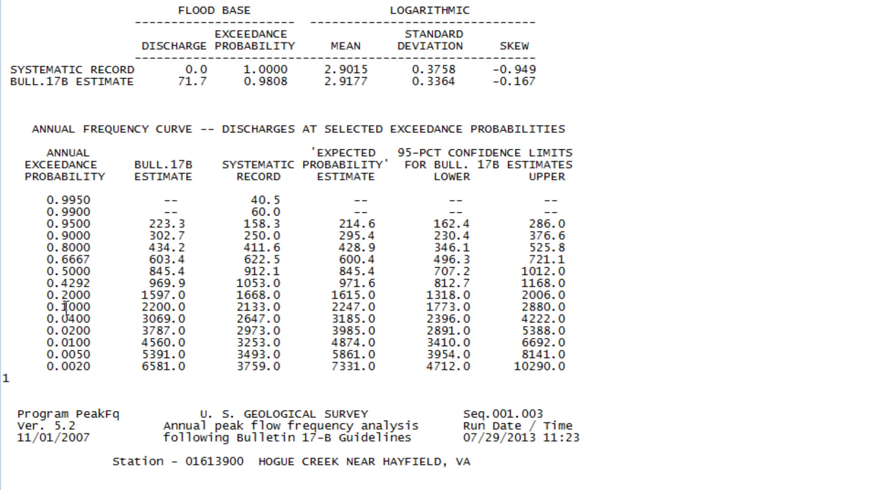
left_click_drag(47, 307, 567, 304)
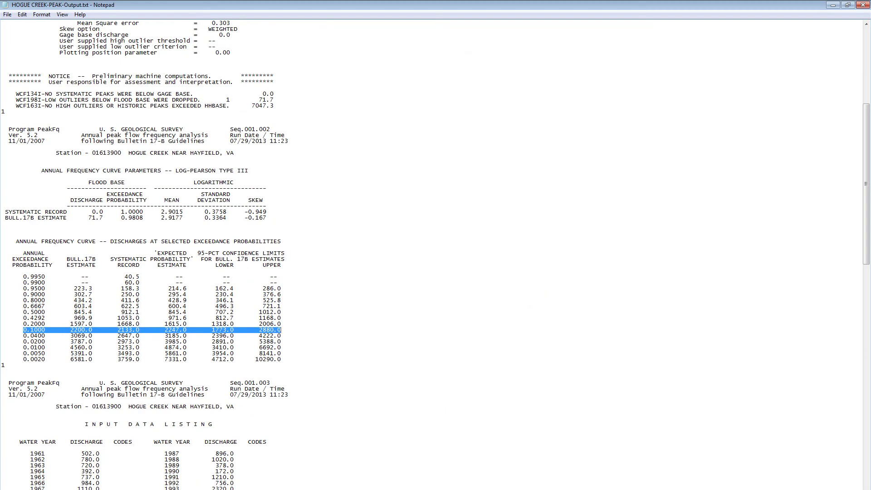
- Switch from the Notepad report to the Microsoft Word window
key("alt+Tab")
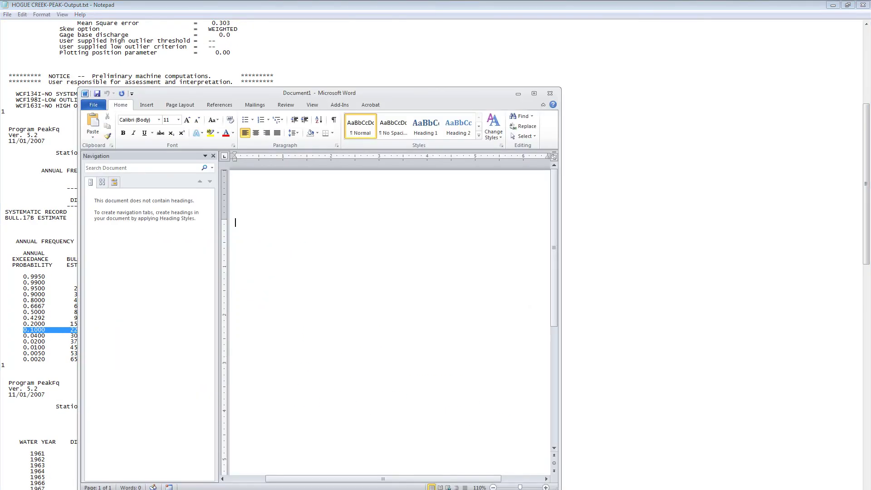